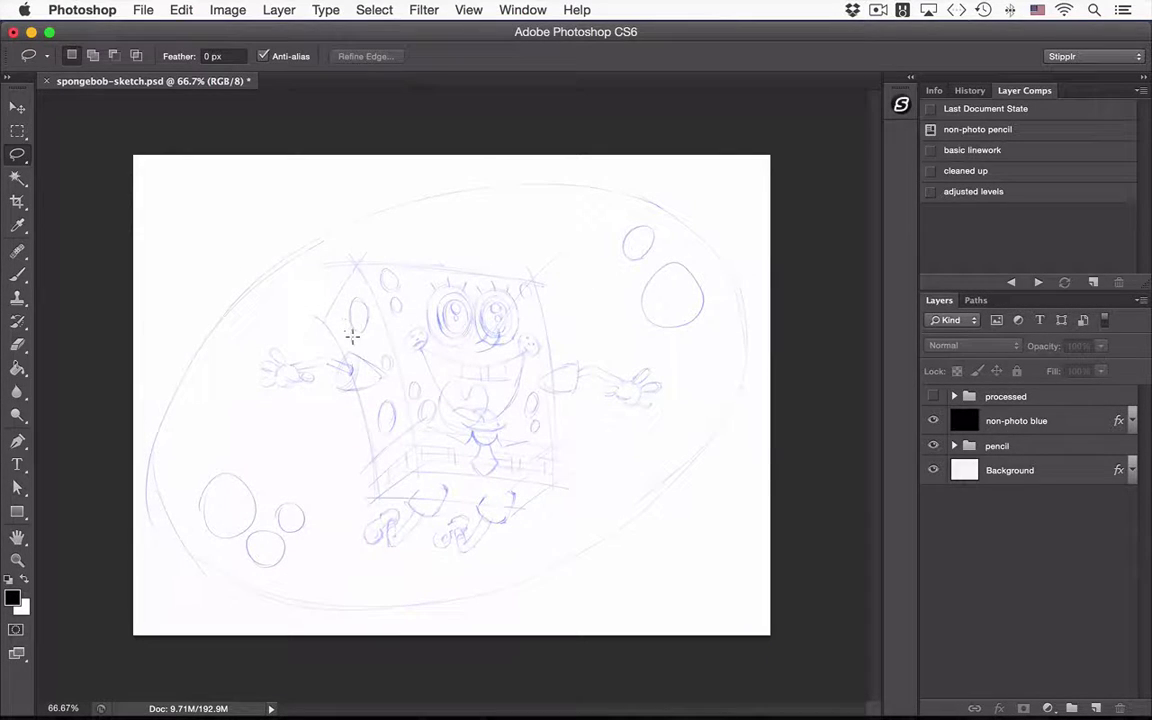
- Compare the non-photo pencil and basic linework layer comps up close and apply the cleaned up comp
{"action": "left_click", "coordinate": [400, 402], "text": "super"}
{"action": "left_click_drag", "start_coordinate": [538, 462], "coordinate": [529, 443]}
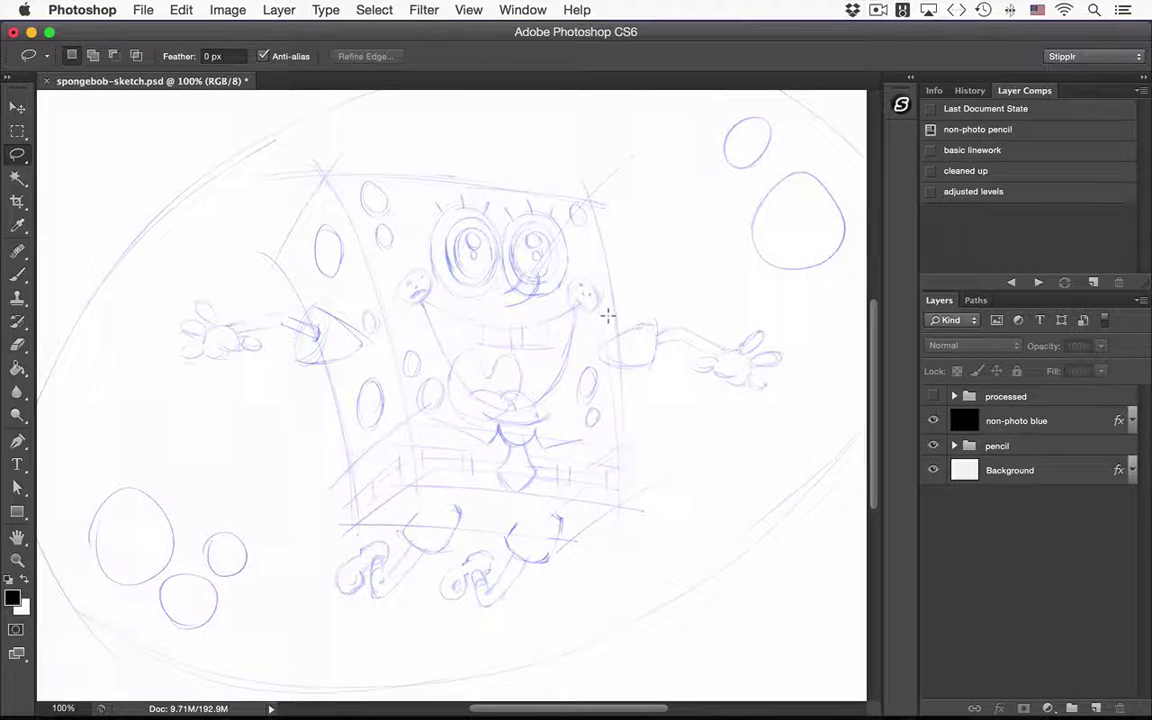
{"action": "key", "text": "F3"}
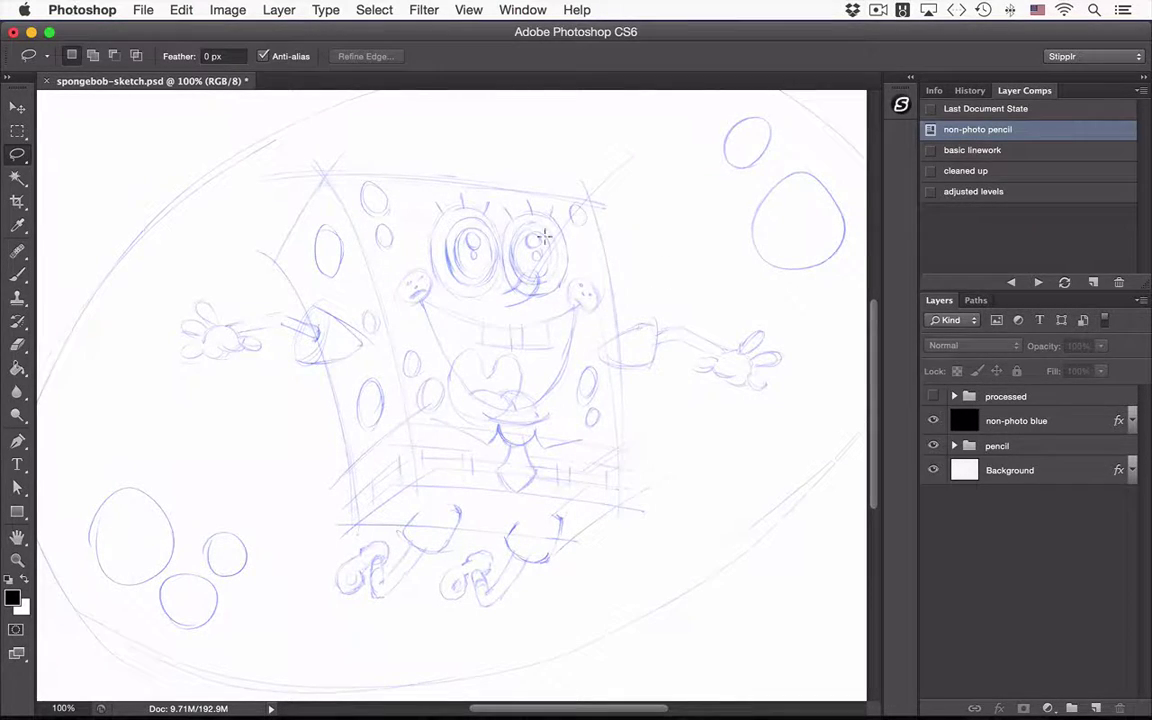
{"action": "left_click", "coordinate": [930, 150]}
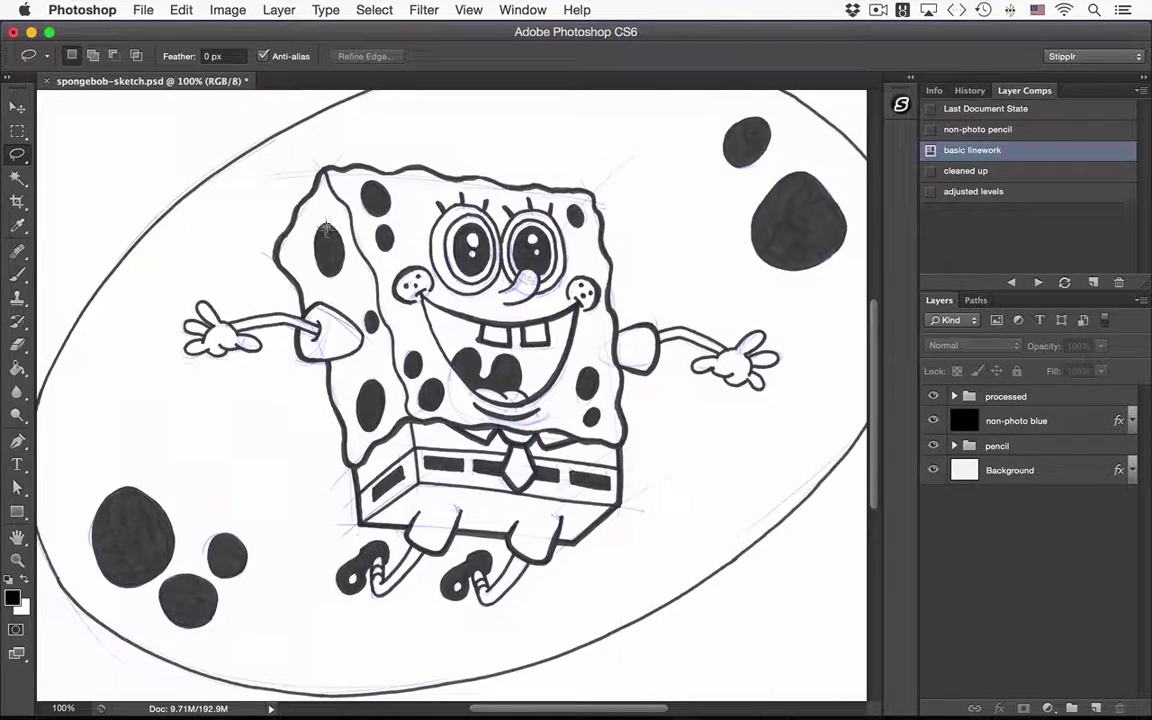
{"action": "left_click", "coordinate": [988, 397]}
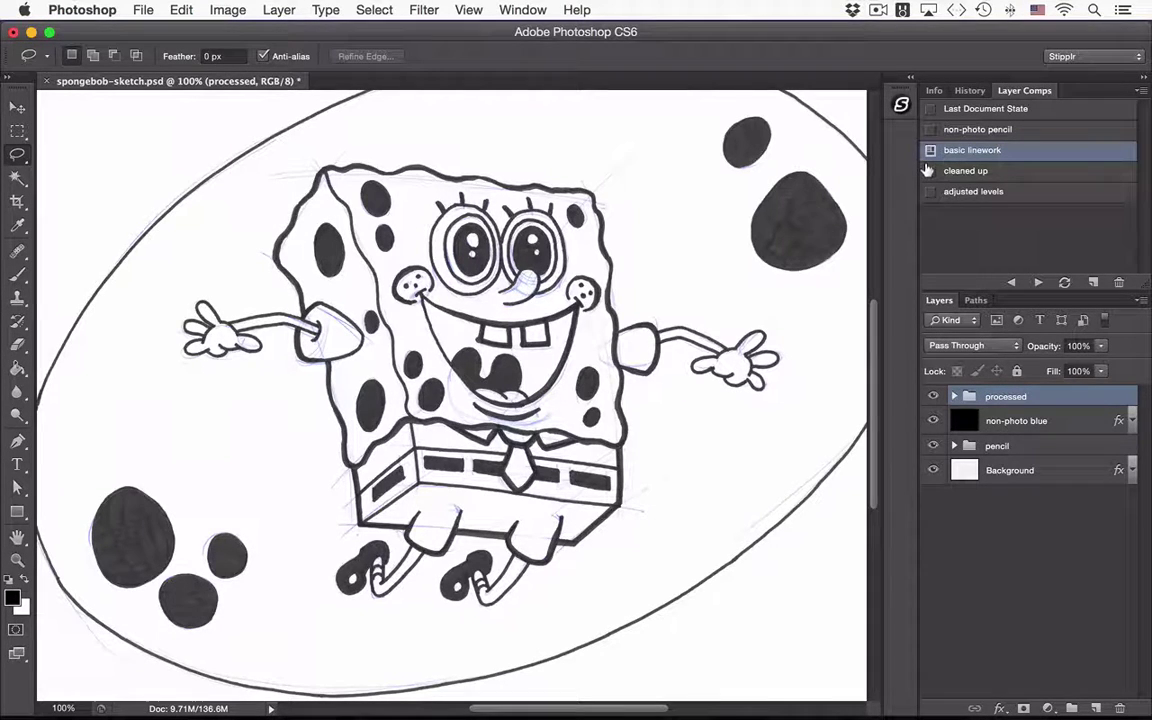
{"action": "left_click", "coordinate": [930, 171]}
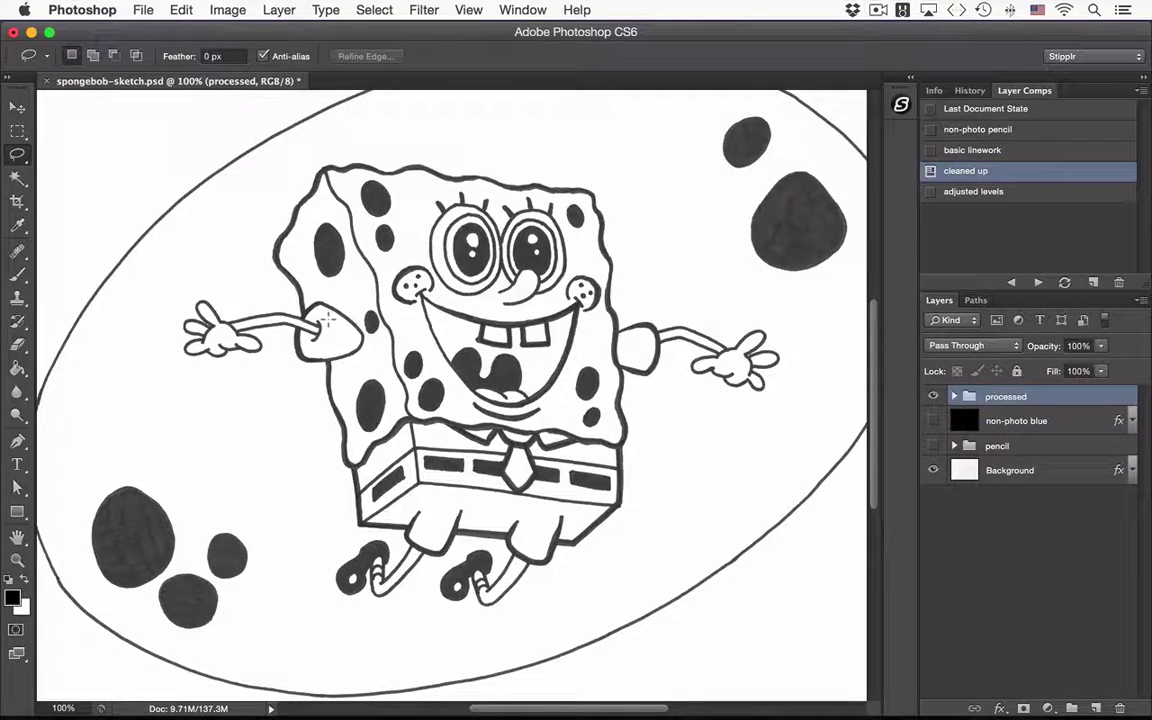
{"action": "key", "text": "m"}
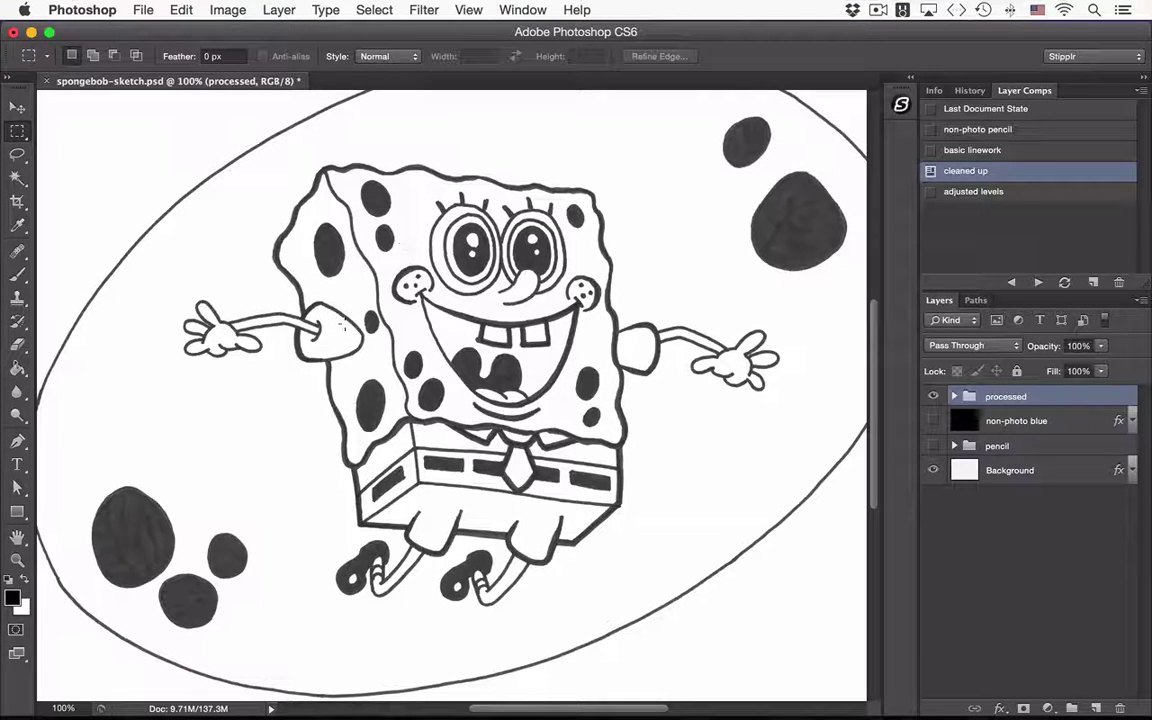
{"action": "left_click", "coordinate": [929, 130]}
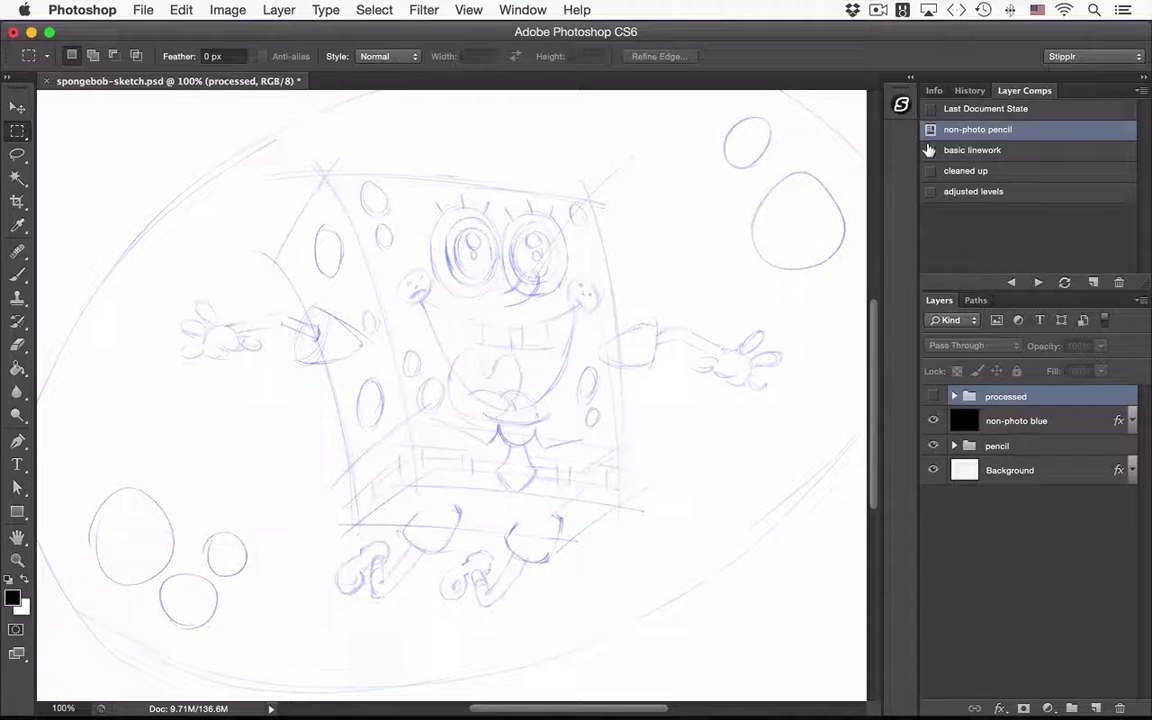
{"action": "left_click", "coordinate": [929, 150]}
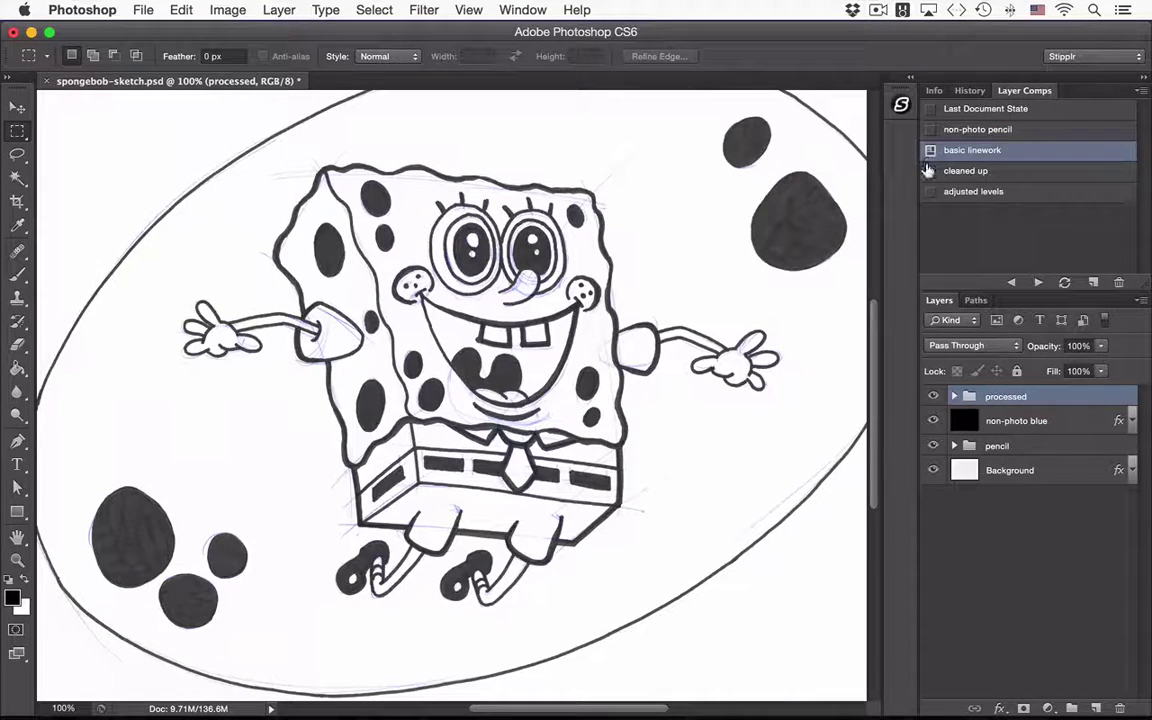
{"action": "left_click", "coordinate": [929, 171]}
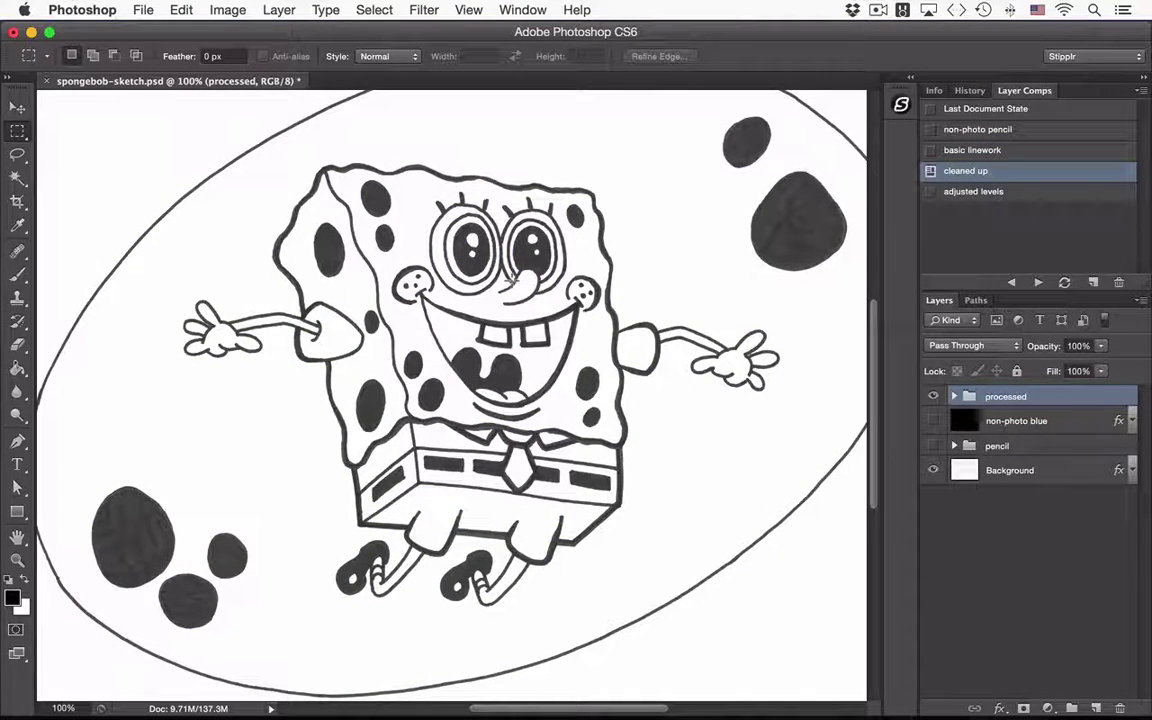
- Copy the entire cleaned-up drawing layer from the processed group, paste it into a new document, and compare it with its visibility off and on
{"action": "key", "text": "alt+shift+super+e"}
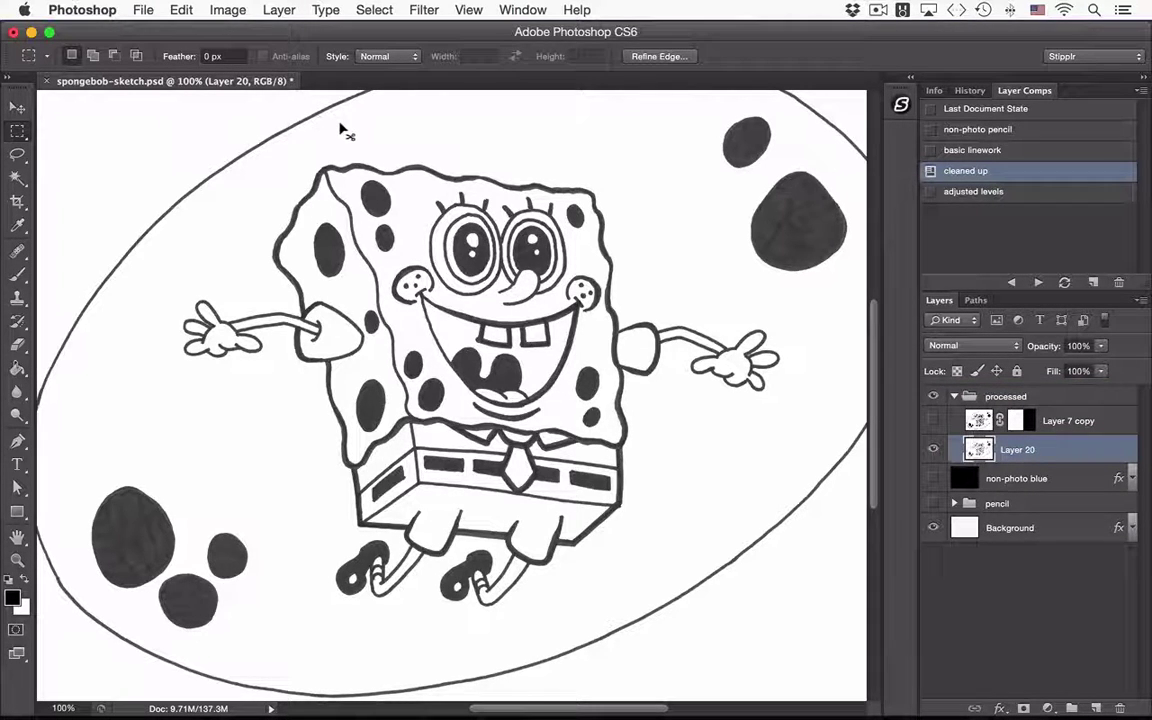
{"action": "key", "text": "super+n"}
{"action": "key", "text": "Return"}
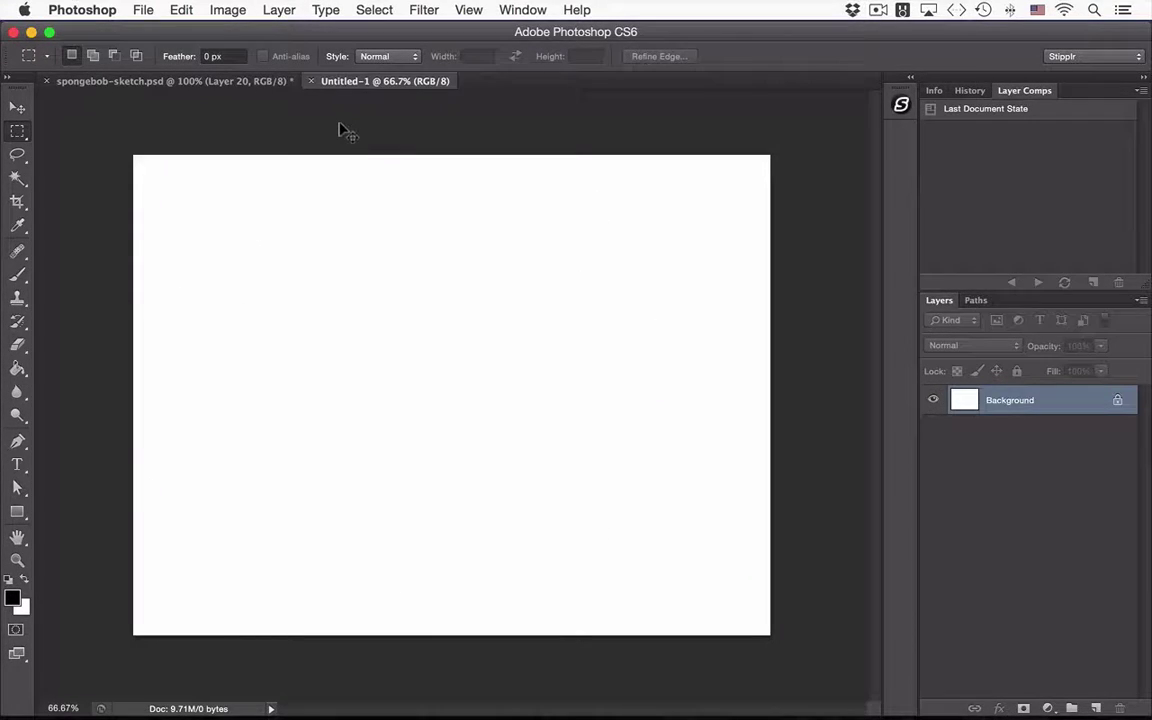
{"action": "key", "text": "super+v"}
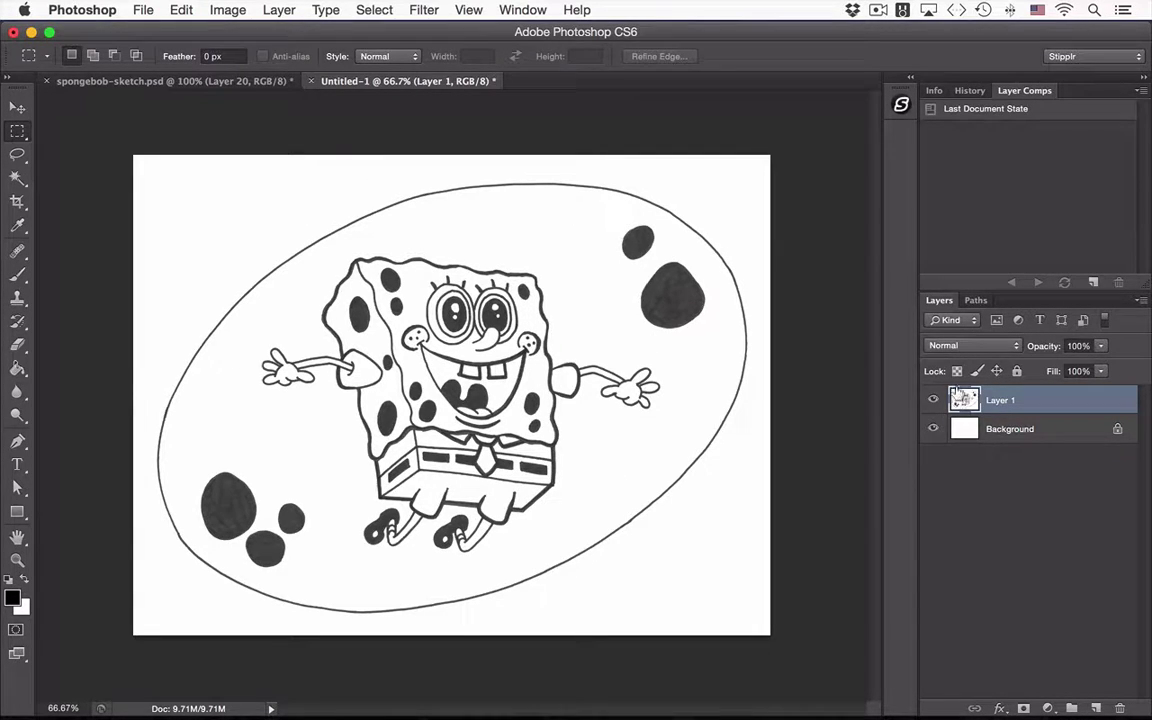
{"action": "left_click", "coordinate": [931, 399]}
{"action": "left_click", "coordinate": [931, 399]}
- Darken the linework on Layer 1 with a Levels adjustment, setting the shadow input level to 100
{"action": "left_click", "coordinate": [228, 10]}
{"action": "mouse_move", "coordinate": [220, 65]}
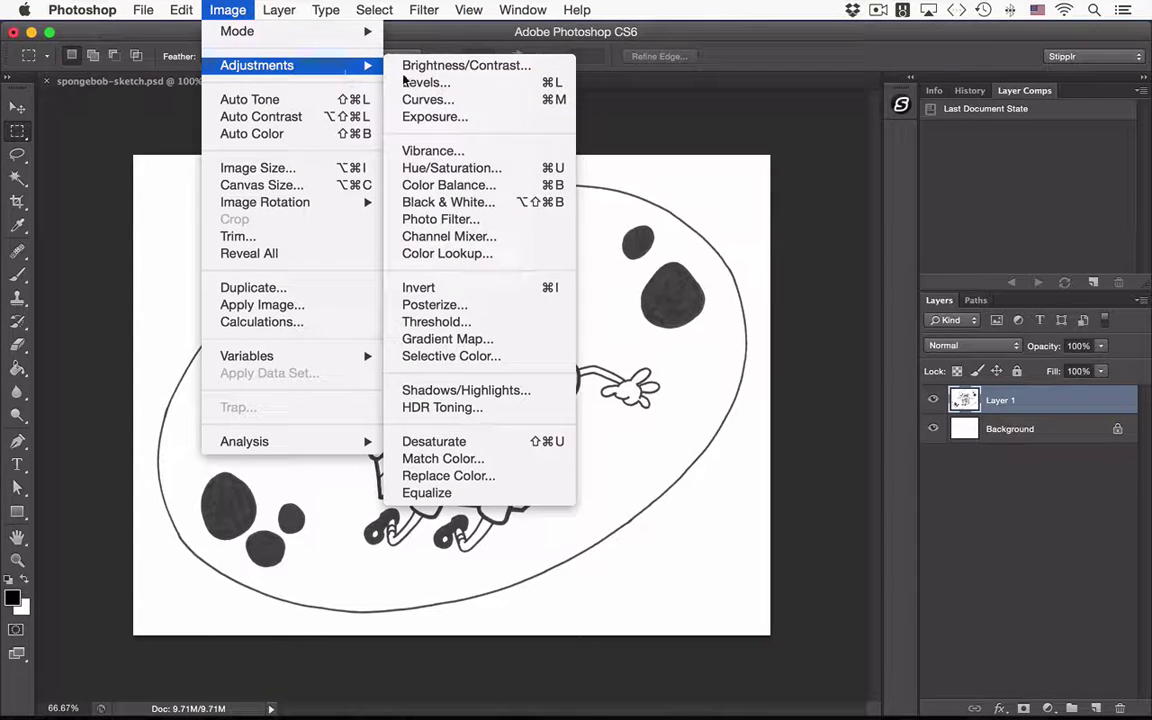
{"action": "left_click", "coordinate": [425, 83]}
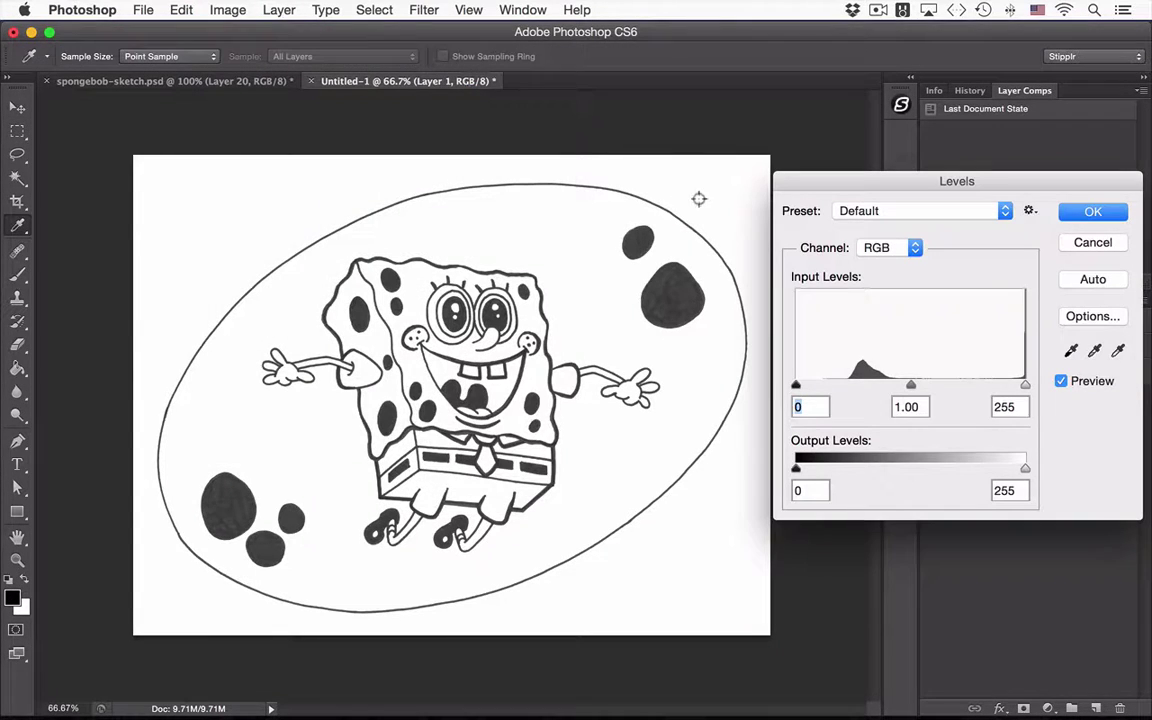
{"action": "left_click", "coordinate": [796, 387]}
{"action": "left_click_drag", "start_coordinate": [796, 387], "coordinate": [885, 388]}
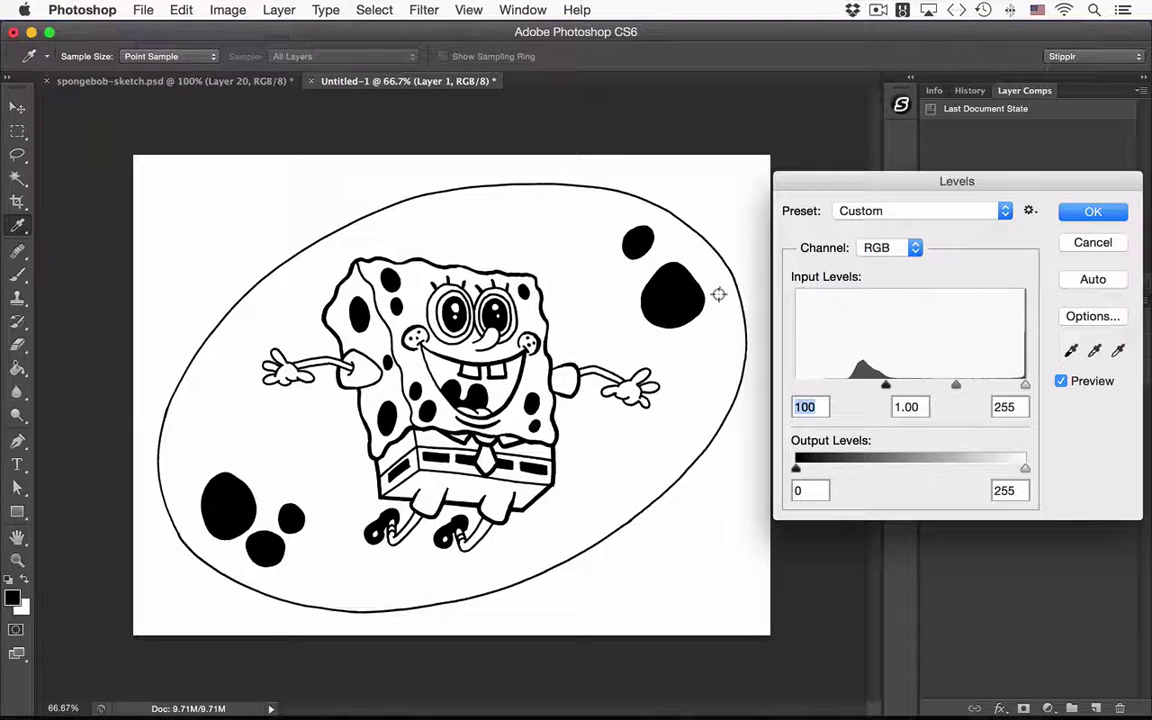
{"action": "left_click", "coordinate": [1083, 214]}
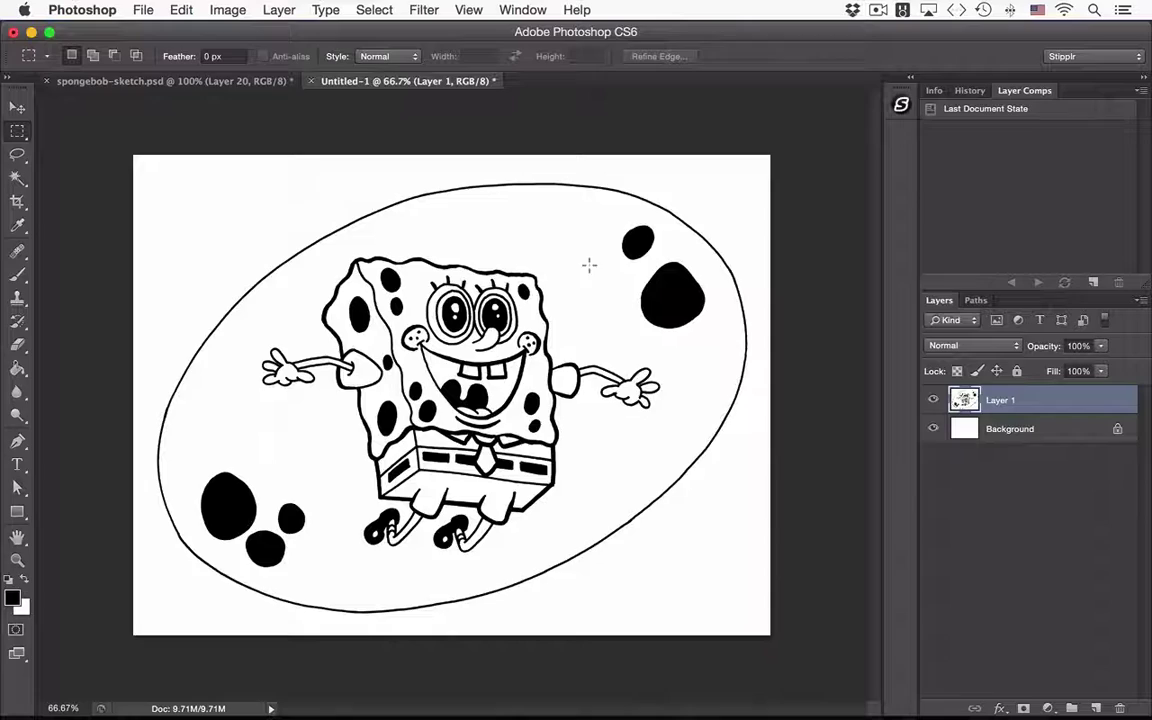
- Examine the darkened linework around the face, arm and background spots at close zoom
{"action": "left_click", "coordinate": [527, 372], "text": "super"}
{"action": "left_click", "coordinate": [527, 372], "text": "super"}
{"action": "left_click_drag", "start_coordinate": [527, 372], "coordinate": [477, 466]}
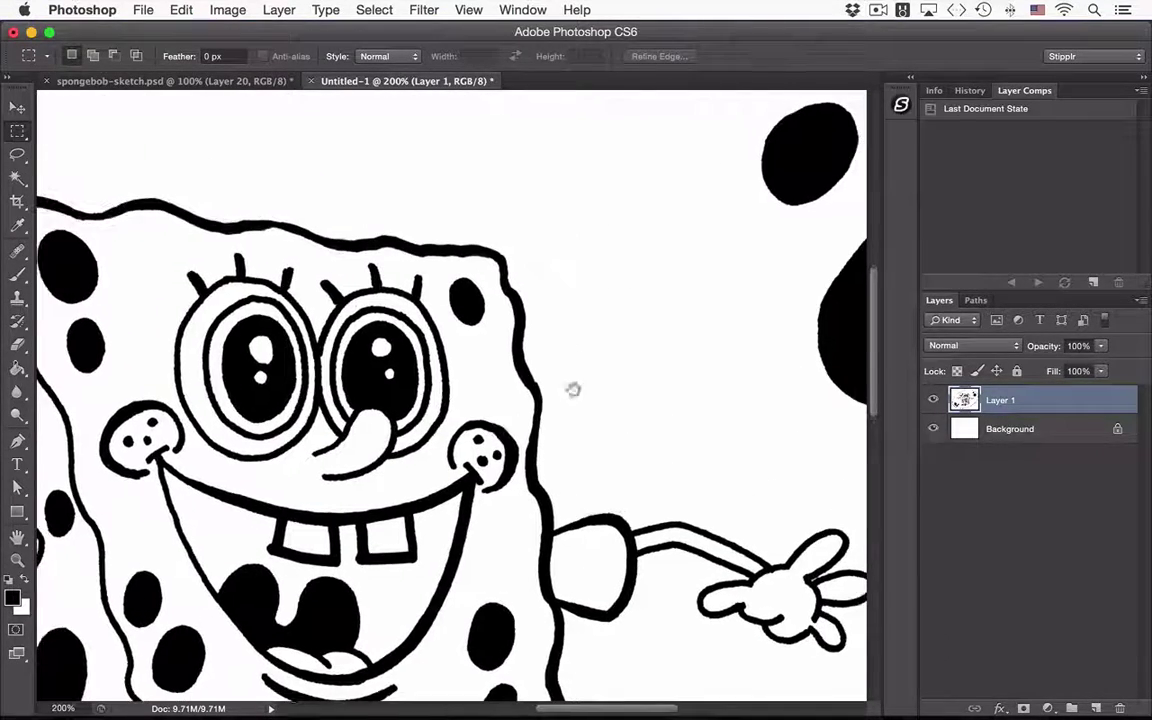
{"action": "left_click_drag", "start_coordinate": [601, 327], "coordinate": [303, 326]}
{"action": "left_click_drag", "start_coordinate": [375, 328], "coordinate": [553, 258]}
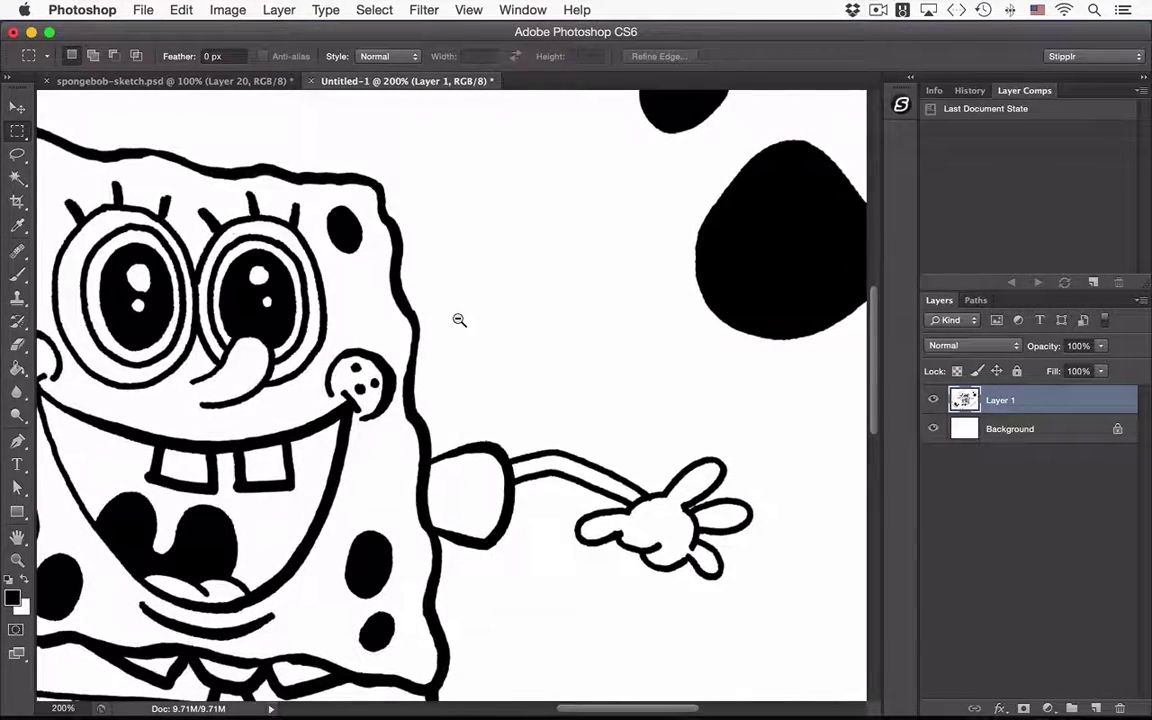
{"action": "left_click", "coordinate": [461, 321], "text": "alt"}
{"action": "left_click_drag", "start_coordinate": [453, 350], "coordinate": [417, 295]}
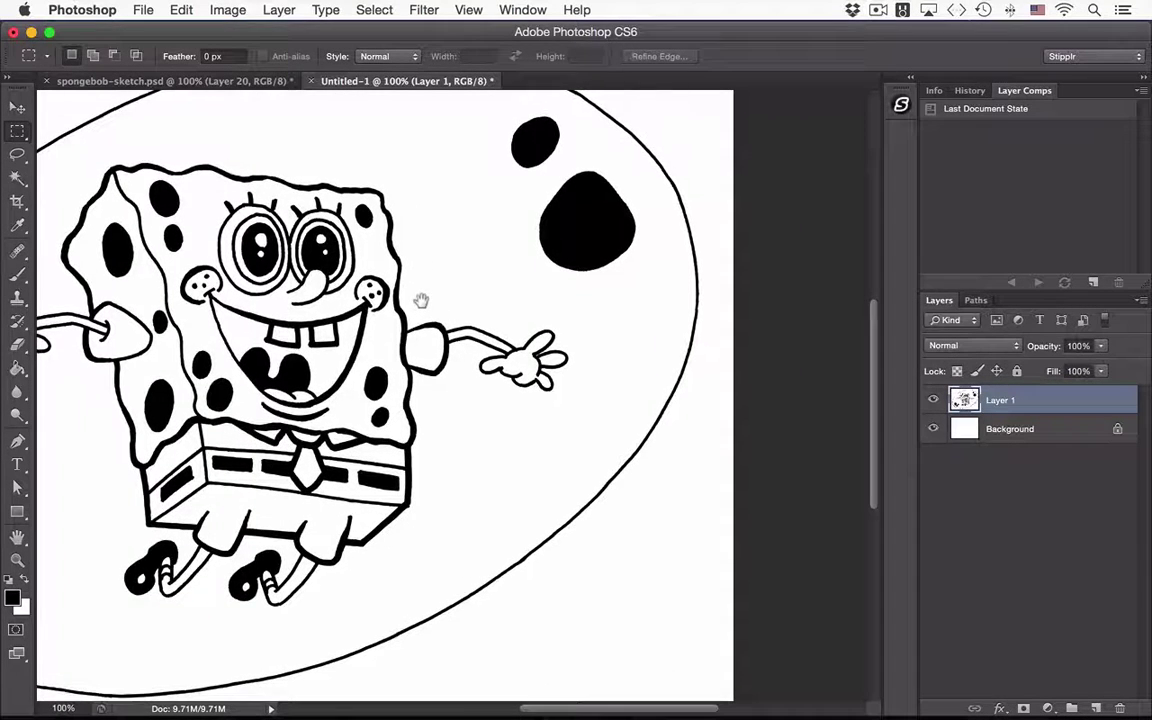
- Find the AUTOTRACE001 action in Stipplr by searching for autotrace, and run its solid black - sharp version on Layer 1
{"action": "left_click", "coordinate": [901, 105]}
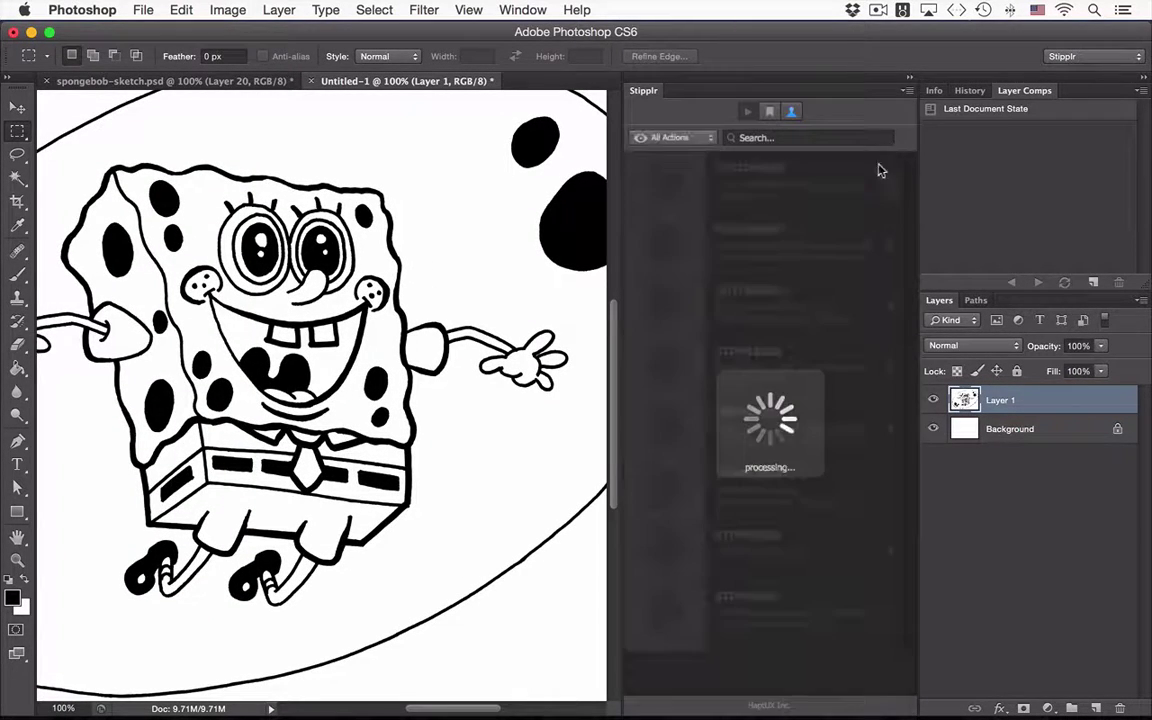
{"action": "left_click", "coordinate": [801, 139]}
{"action": "type", "text": "auto"}
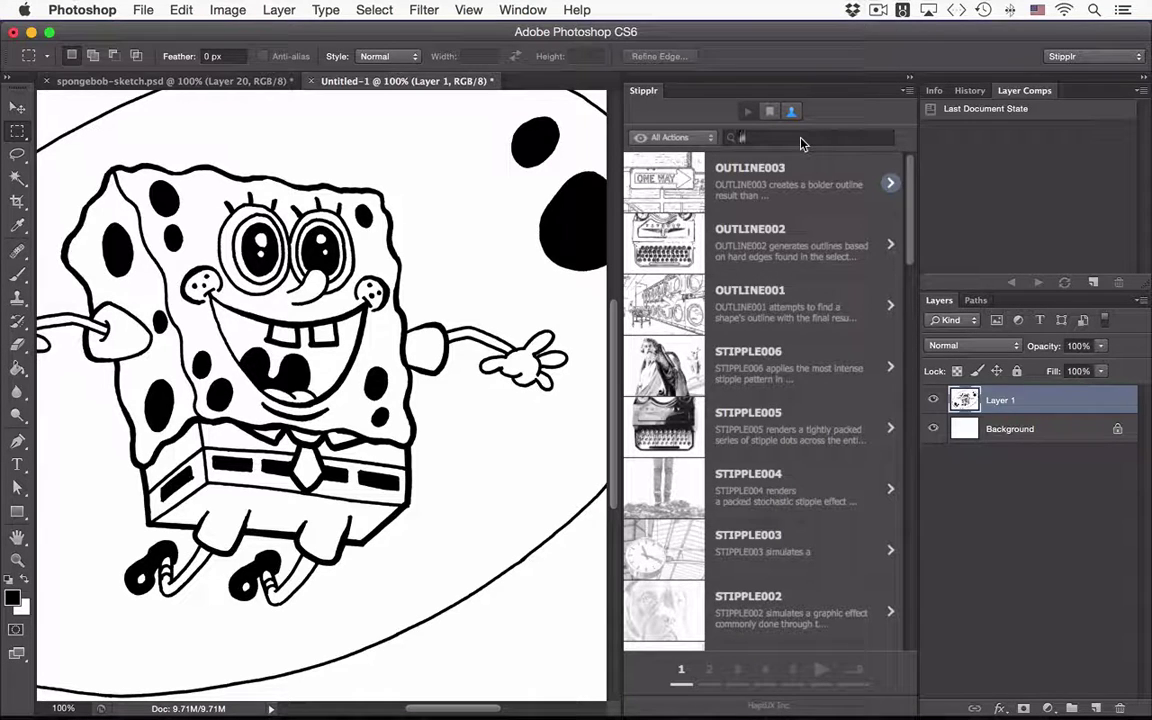
{"action": "type", "text": "trace"}
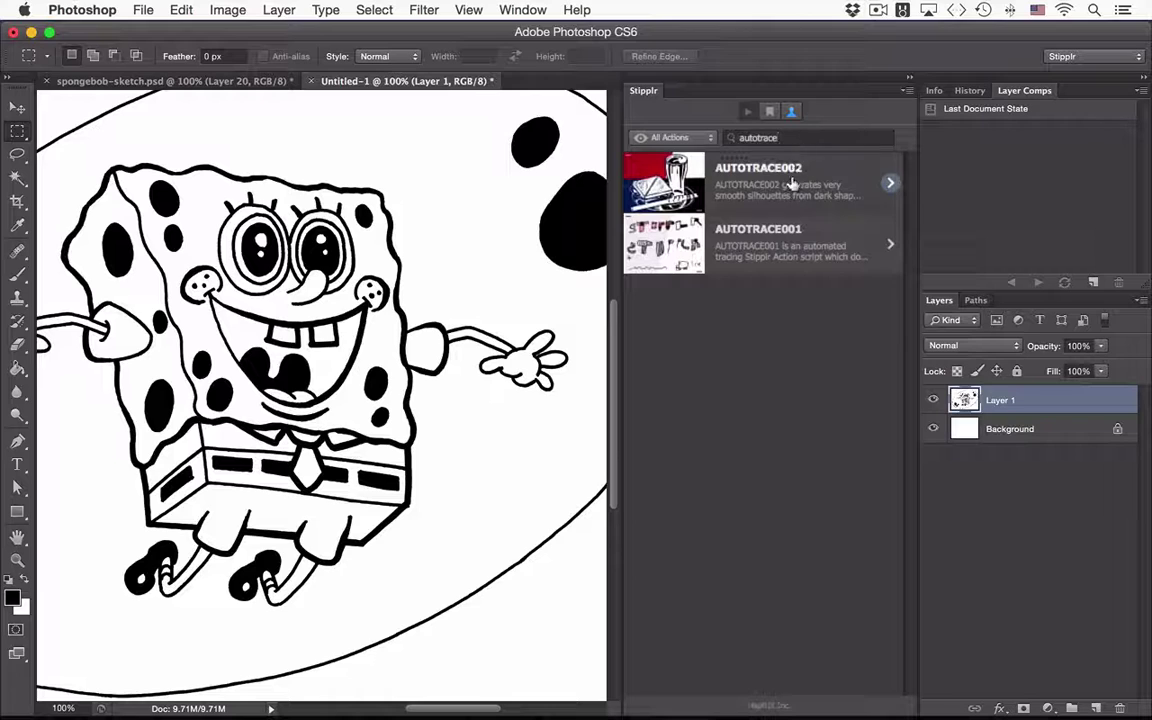
{"action": "left_click", "coordinate": [848, 254]}
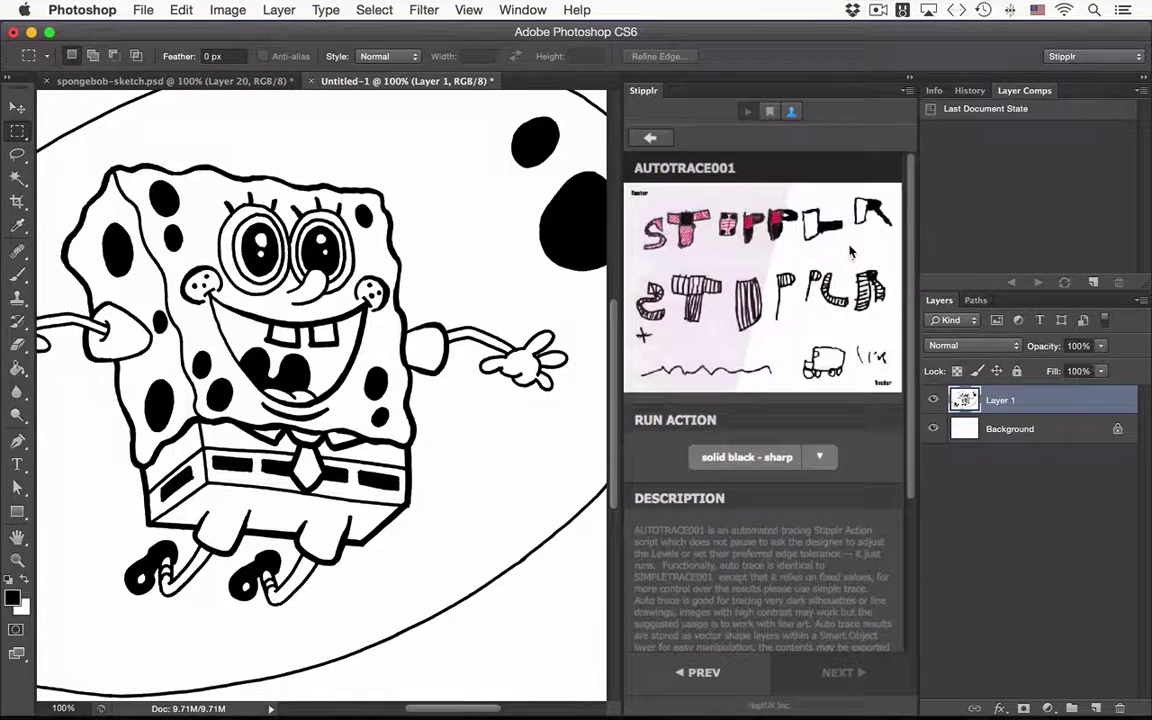
{"action": "left_click", "coordinate": [745, 459]}
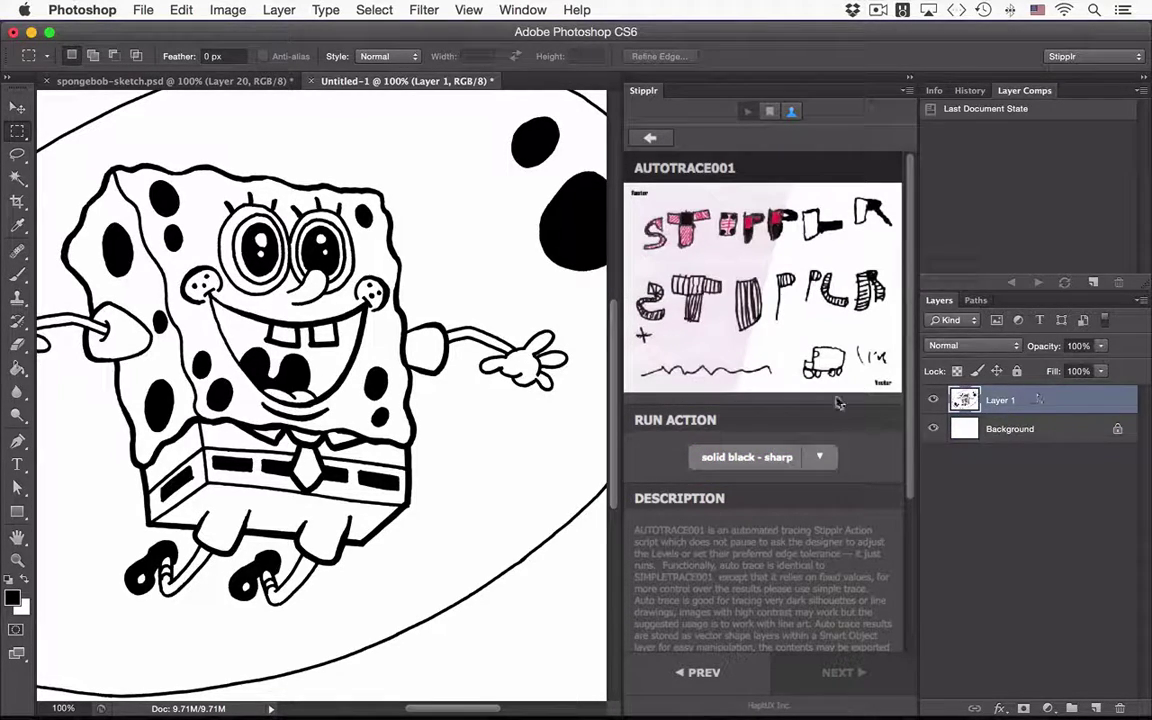
{"action": "left_click", "coordinate": [746, 460]}
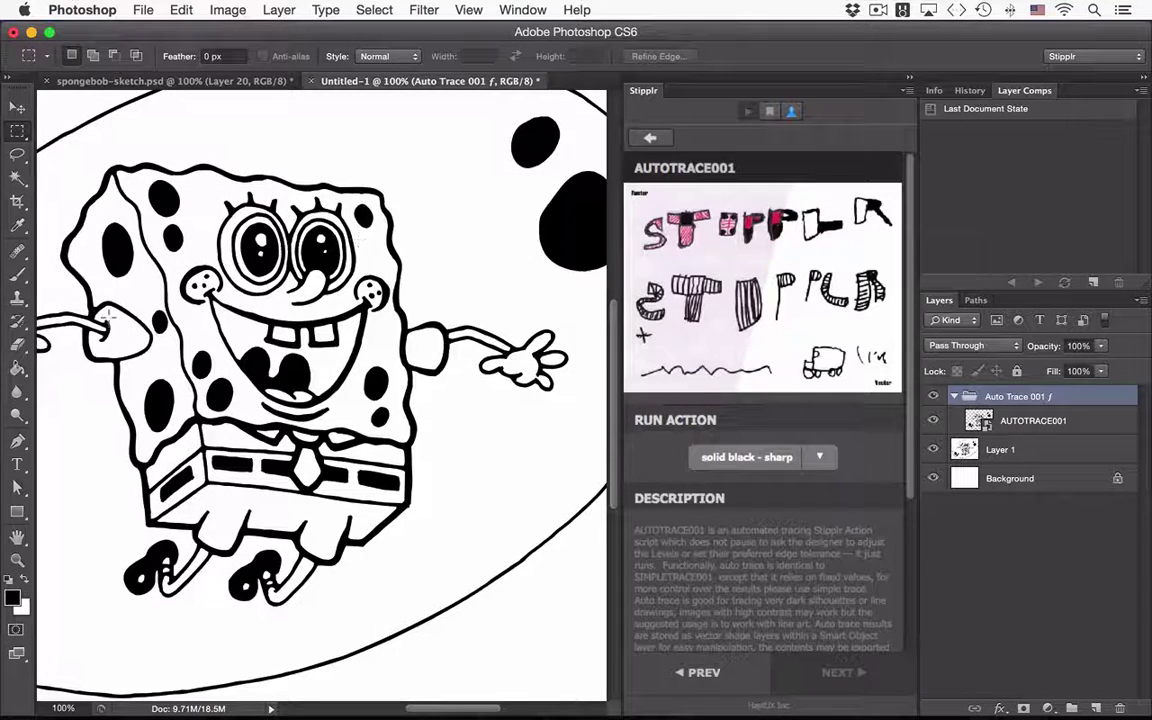
- Hide Layer 1 and open the contents of the AUTOTRACE001 smart object
{"action": "left_click", "coordinate": [931, 451]}
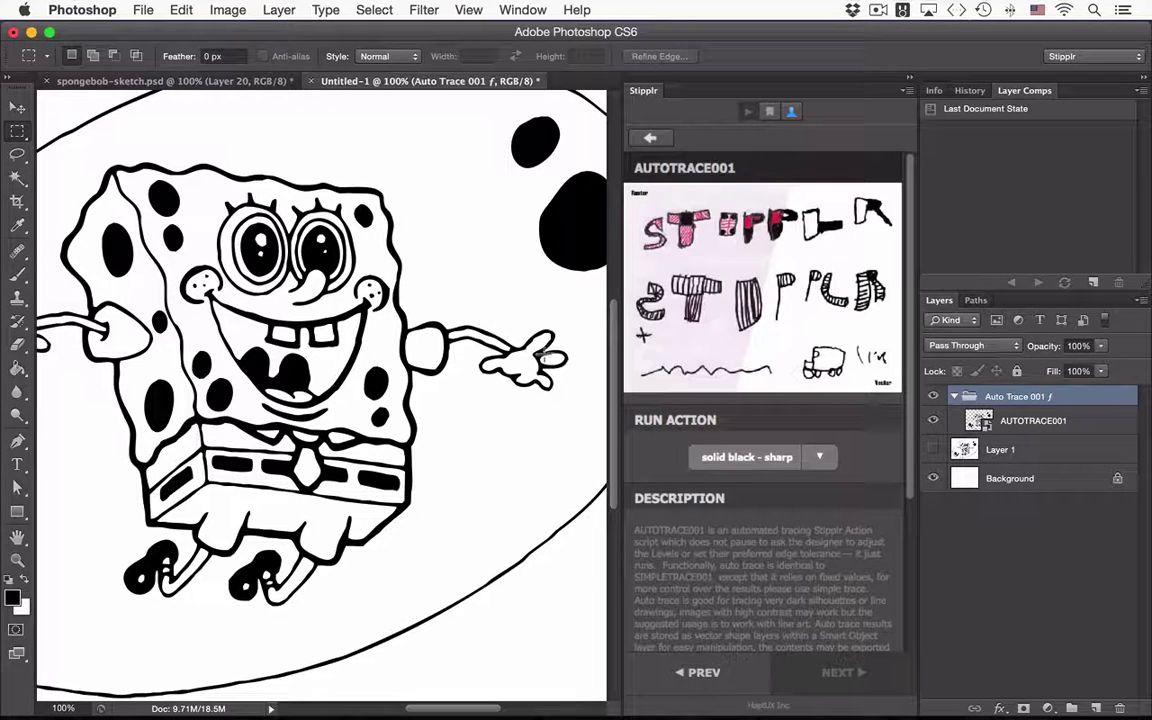
{"action": "left_click", "coordinate": [985, 421]}
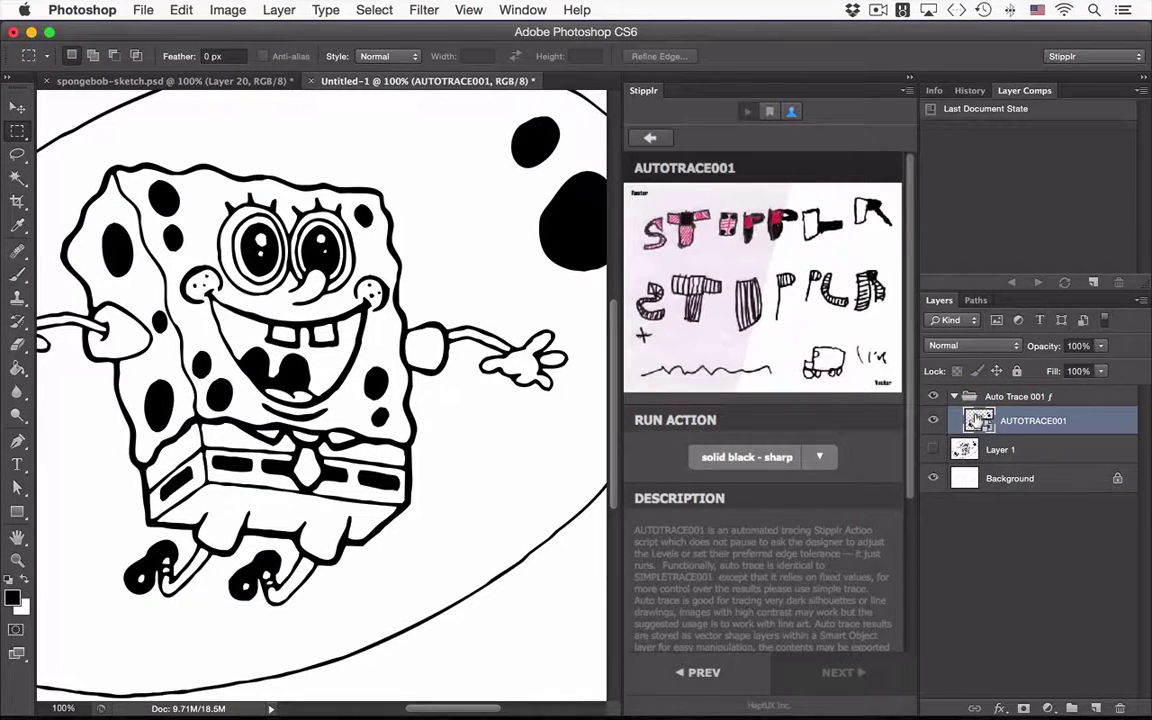
{"action": "double_click", "coordinate": [975, 420]}
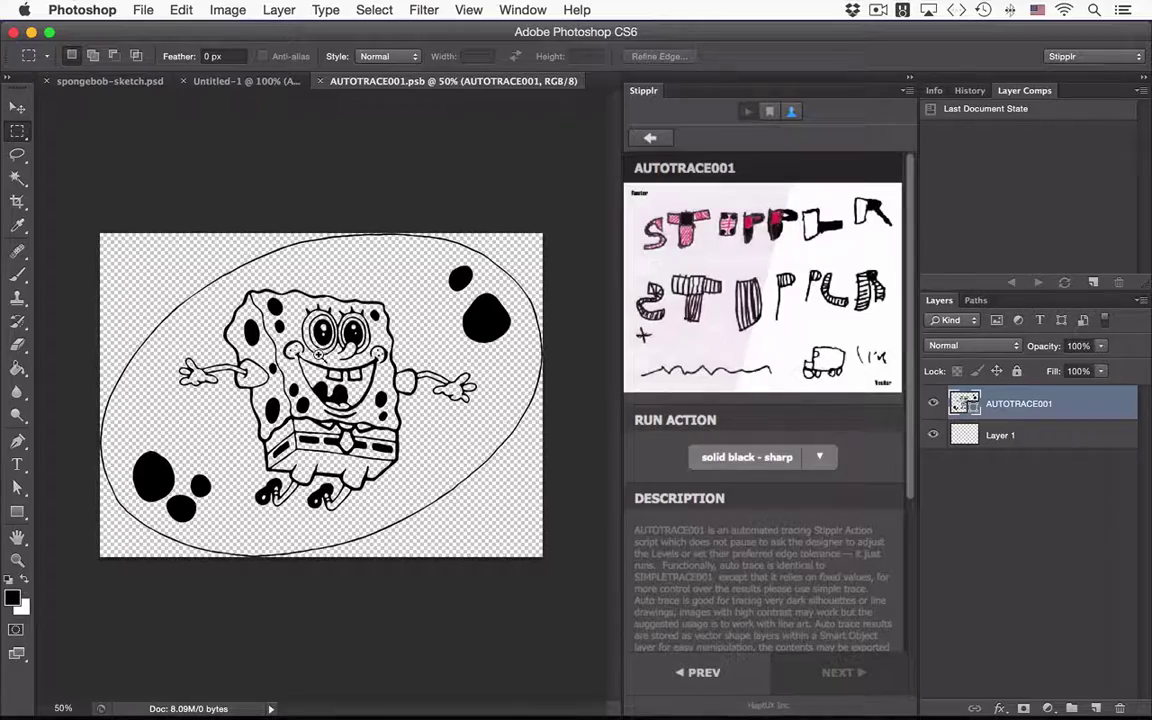
- Examine the traced vector outlines around the eyes and mouth at 300% zoom
{"action": "key", "text": "super+equal"}
{"action": "key", "text": "super+equal"}
{"action": "key", "text": "super+equal"}
{"action": "key", "text": "super+equal"}
{"action": "left_click_drag", "start_coordinate": [425, 362], "coordinate": [408, 357]}
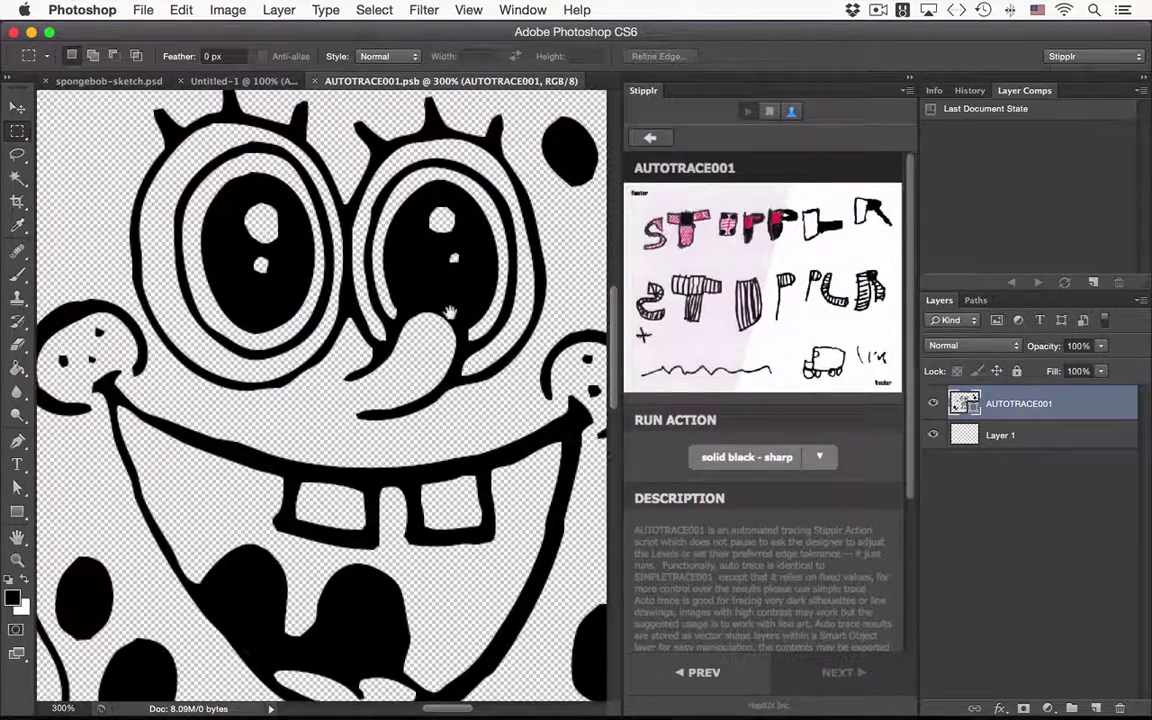
{"action": "left_click_drag", "start_coordinate": [452, 314], "coordinate": [411, 352]}
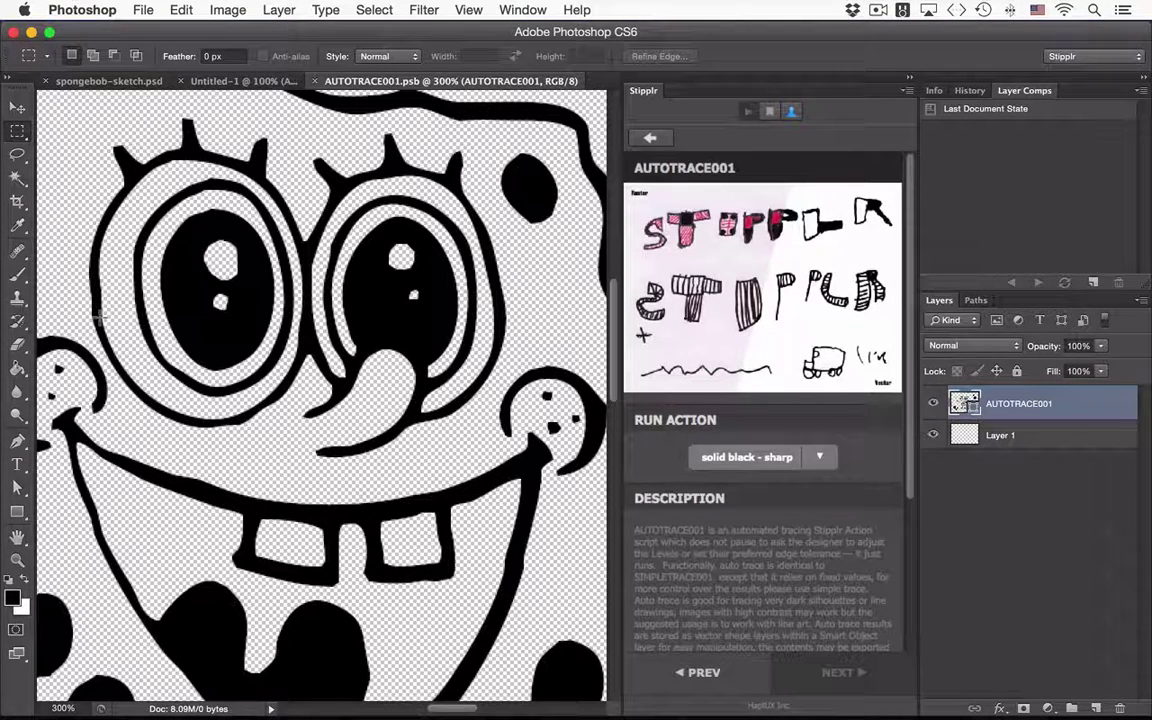
- Resize the AUTOTRACE001 image to a width of 6000 pixels with proportions constrained
{"action": "left_click", "coordinate": [222, 9]}
{"action": "left_click", "coordinate": [250, 168]}
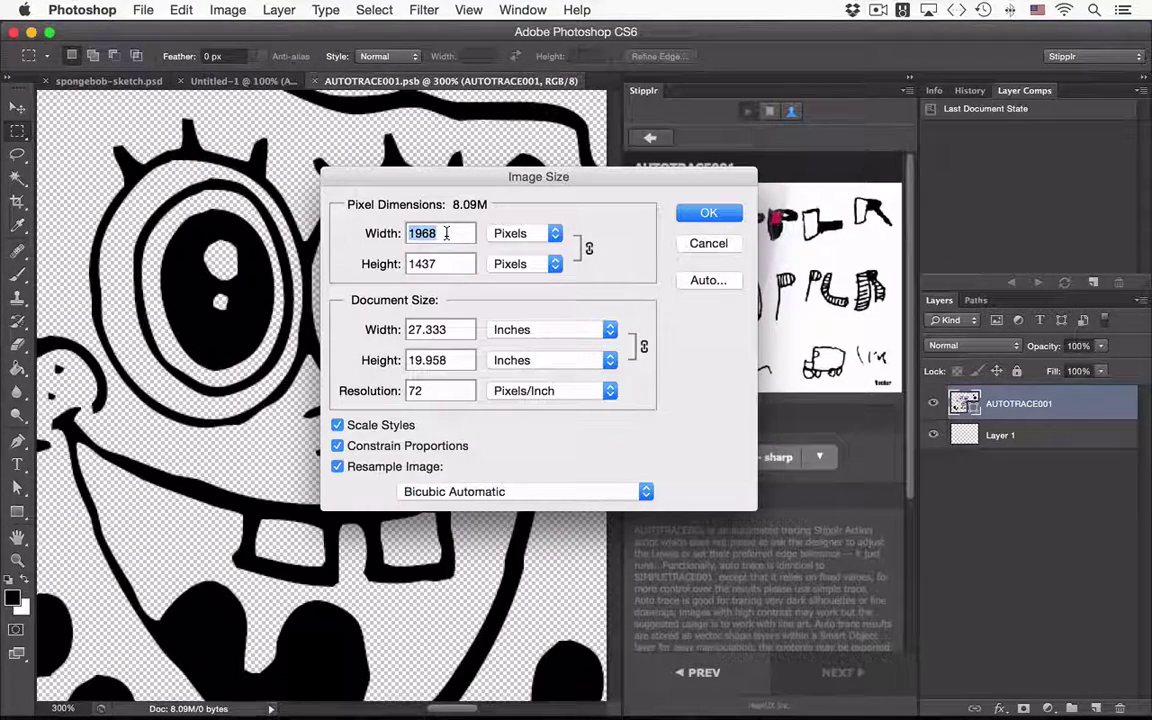
{"action": "type", "text": "600"}
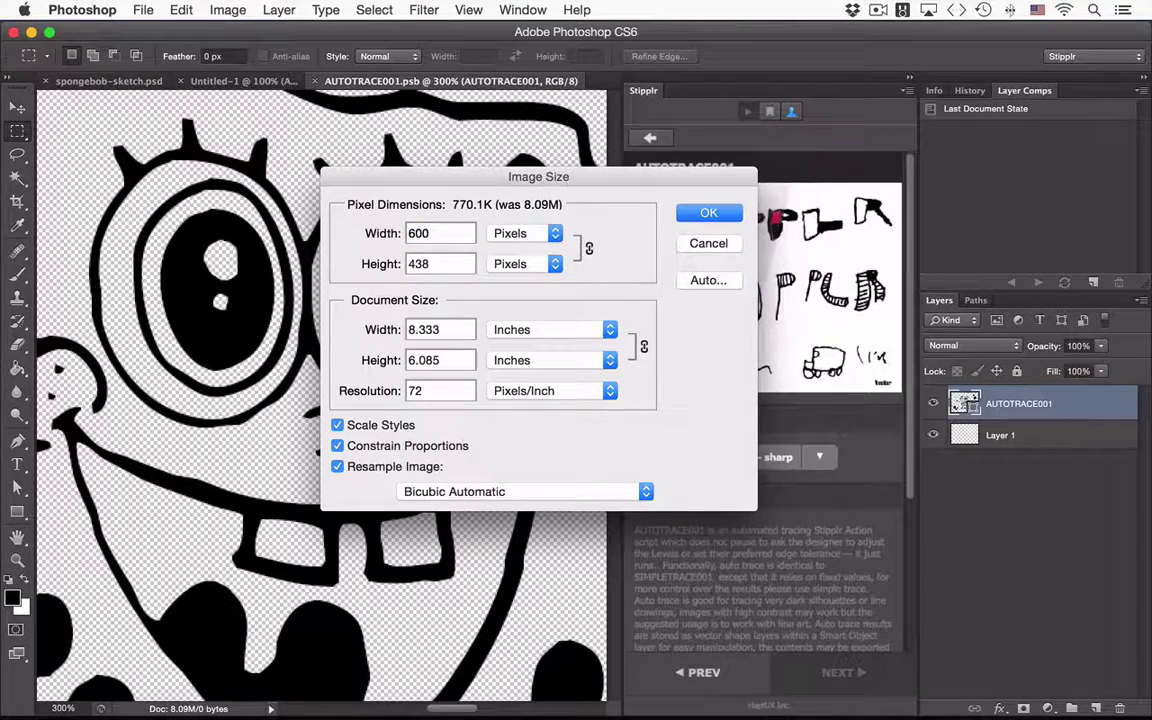
{"action": "type", "text": "0"}
{"action": "left_click", "coordinate": [706, 213]}
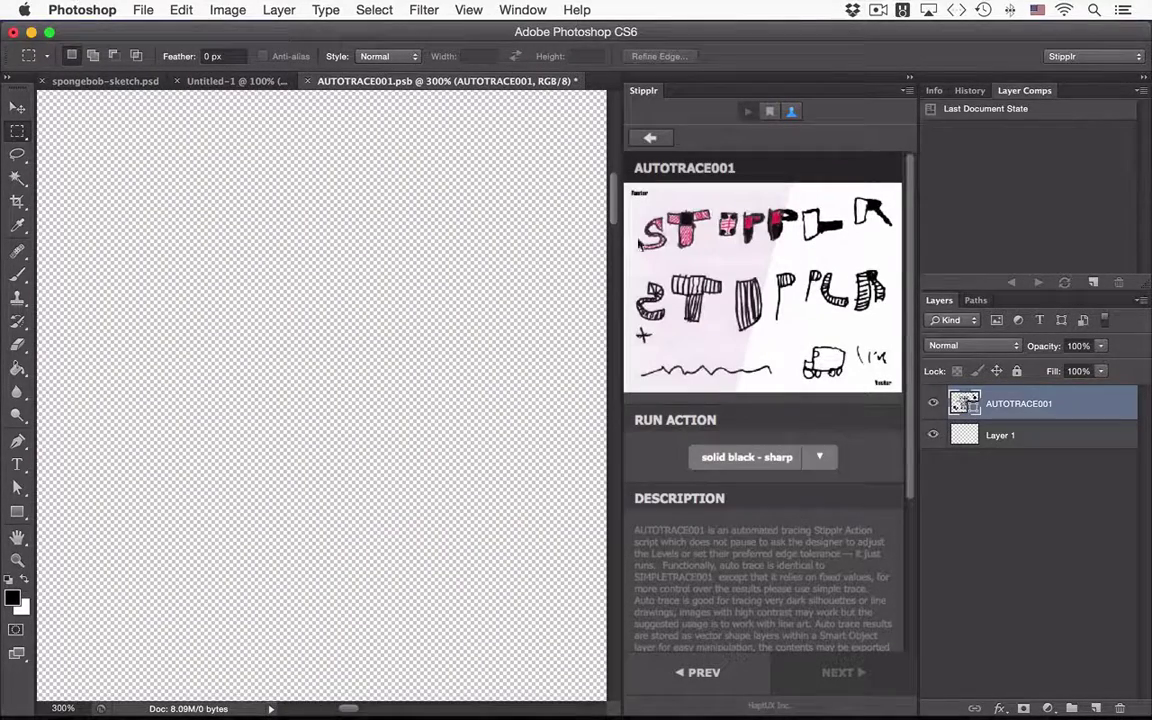
- Examine the edge quality of the enlarged trace around the eyes at several zoom levels
{"action": "left_click", "coordinate": [409, 292], "text": "alt"}
{"action": "left_click", "coordinate": [409, 292], "text": "alt"}
{"action": "left_click", "coordinate": [409, 292], "text": "alt"}
{"action": "left_click", "coordinate": [409, 292], "text": "alt"}
{"action": "mouse_move", "coordinate": [383, 446]}
{"action": "left_mouse_down"}
{"action": "mouse_move", "coordinate": [149, 309]}
{"action": "mouse_move", "coordinate": [35, 290]}
{"action": "left_mouse_up"}
{"action": "mouse_move", "coordinate": [470, 308]}
{"action": "left_mouse_down"}
{"action": "mouse_move", "coordinate": [322, 290]}
{"action": "mouse_move", "coordinate": [363, 297]}
{"action": "left_mouse_up"}
{"action": "left_click", "coordinate": [343, 284]}
{"action": "left_click", "coordinate": [343, 284]}
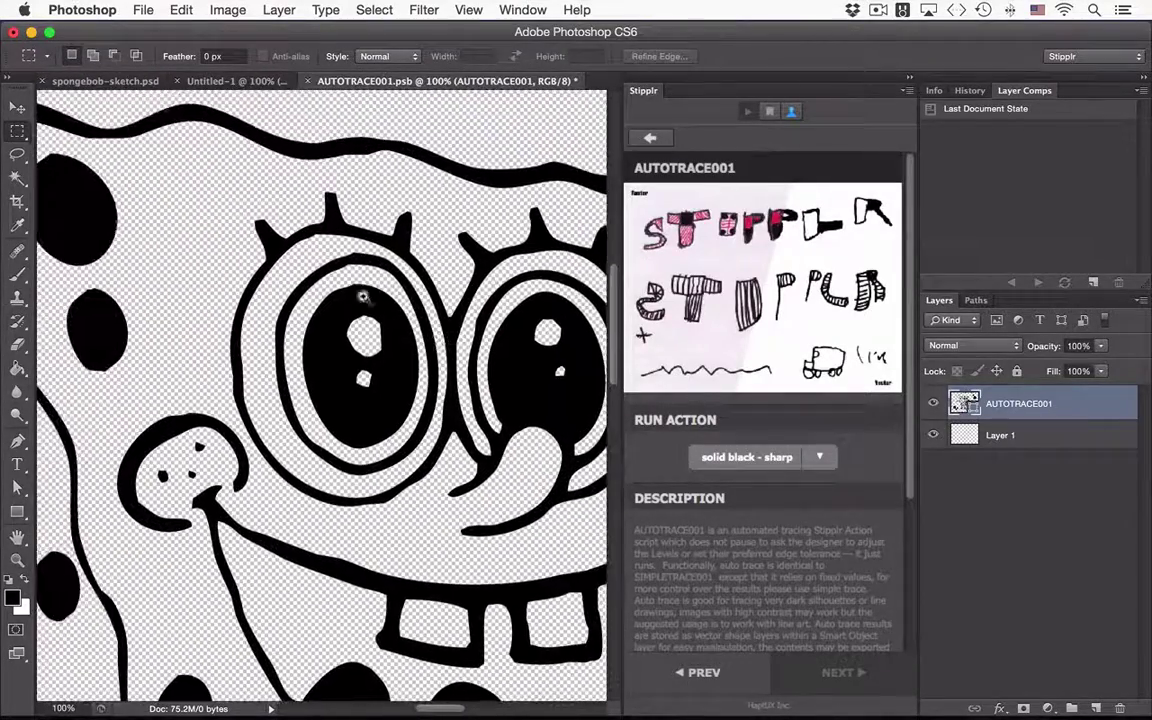
{"action": "left_click", "coordinate": [363, 297], "text": "super"}
{"action": "left_click", "coordinate": [363, 297], "text": "super"}
{"action": "left_click", "coordinate": [363, 297], "text": "alt"}
{"action": "left_click_drag", "start_coordinate": [487, 379], "coordinate": [358, 334]}
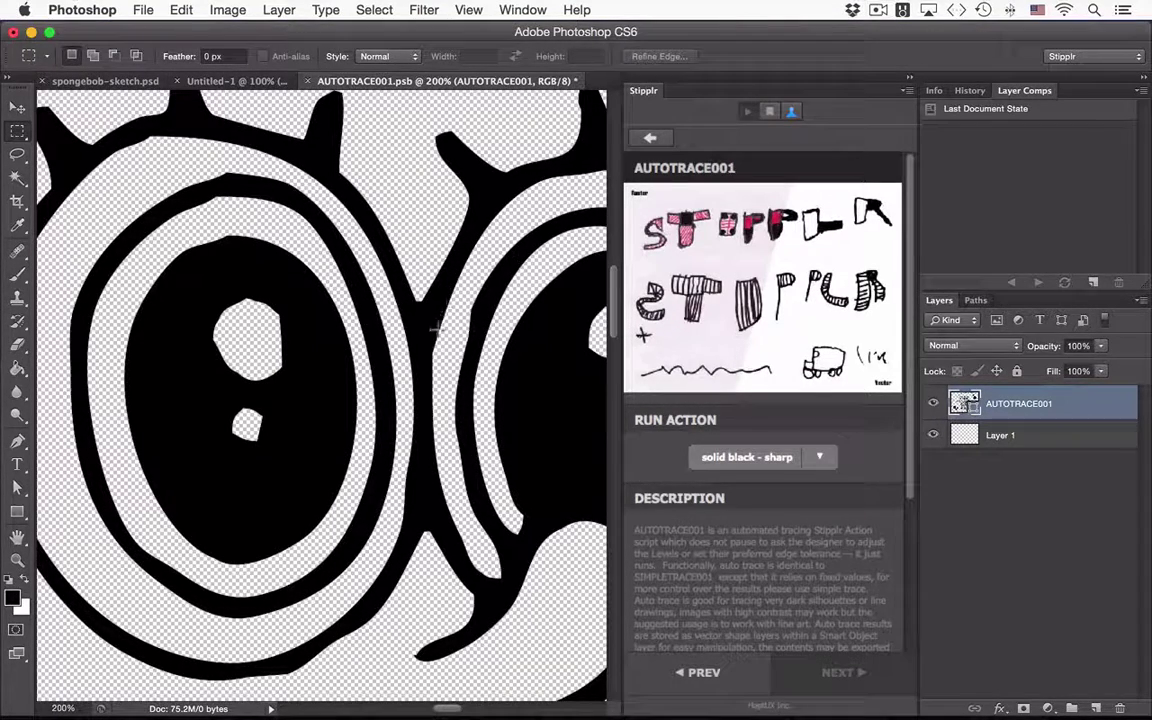
{"action": "left_click", "coordinate": [435, 348], "text": "alt"}
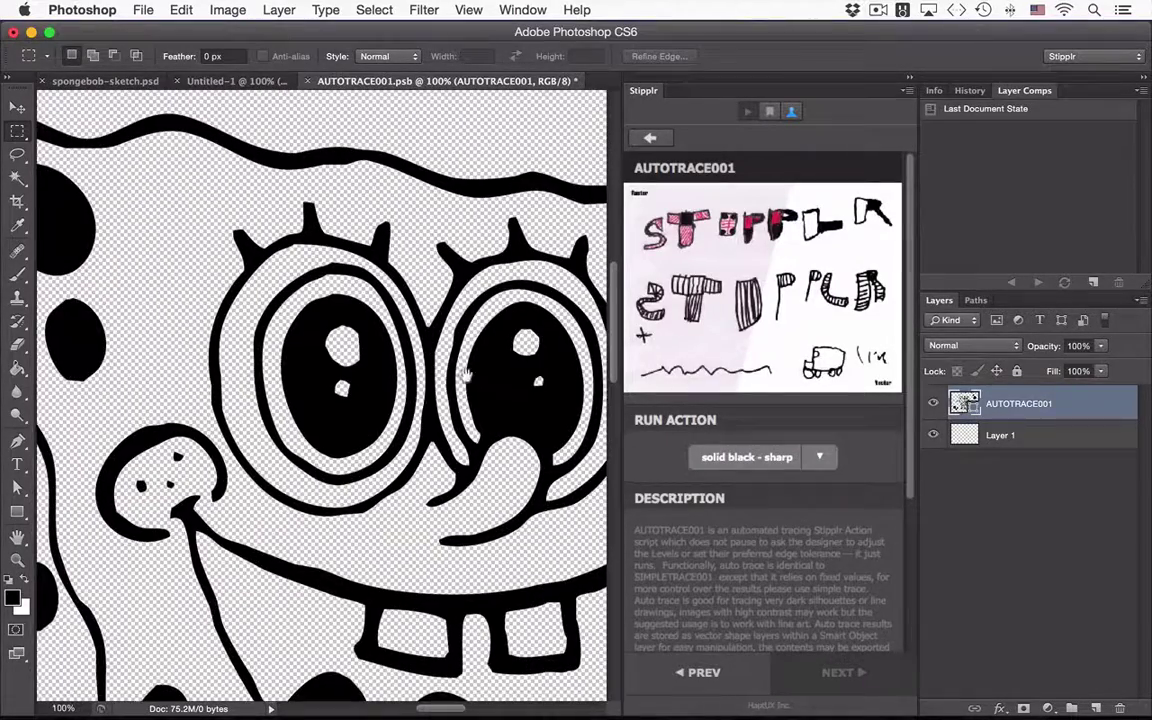
{"action": "left_click", "coordinate": [372, 349], "text": "alt"}
{"action": "left_click", "coordinate": [372, 349], "text": "alt"}
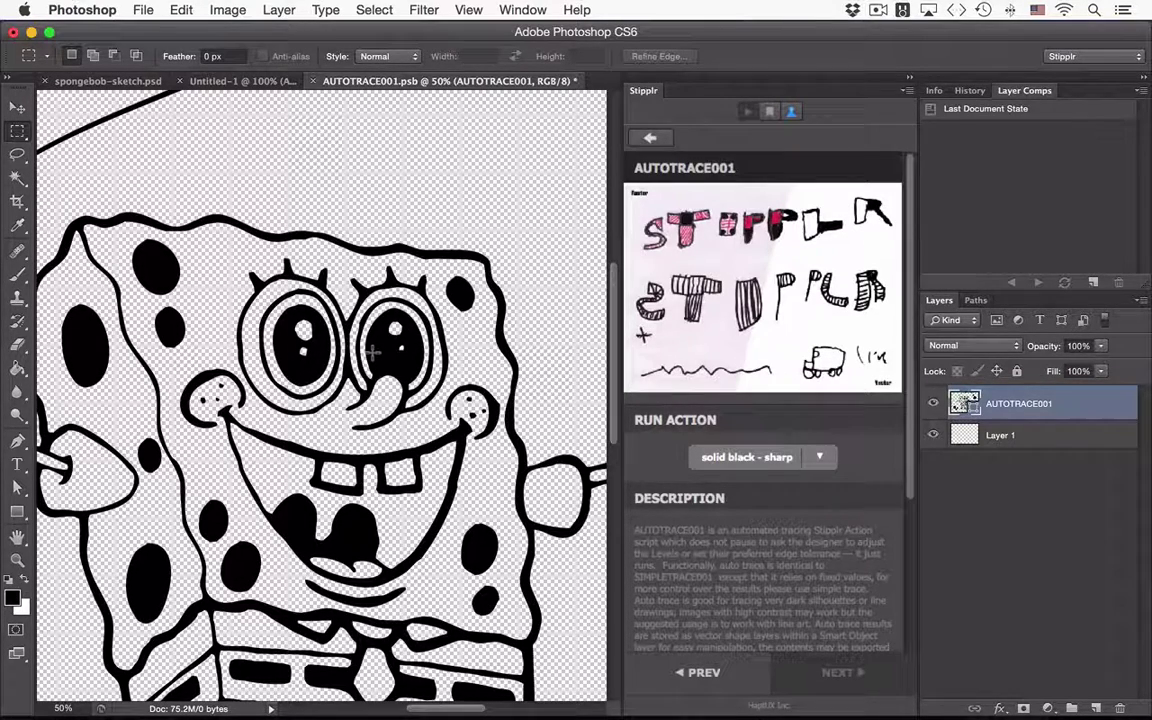
- Show the enlarged trace in full screen mode with the whole drawing fitted to the screen
{"action": "key", "text": "f"}
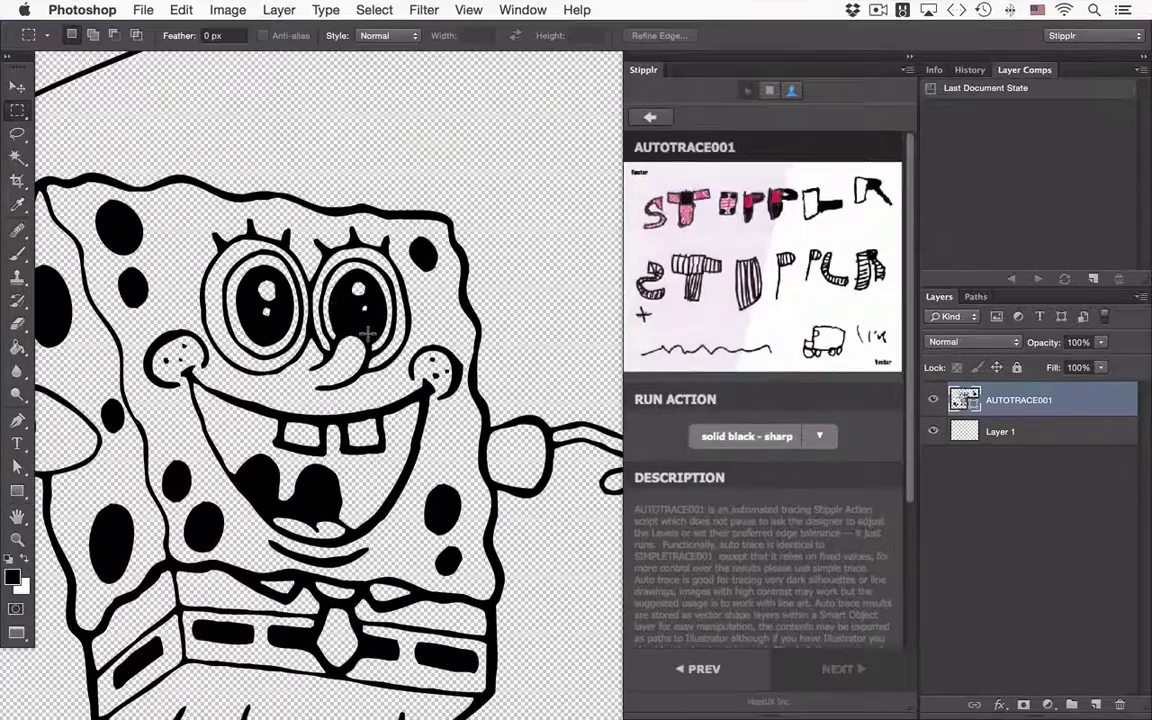
{"action": "key", "text": "f"}
{"action": "key", "text": "ctrl+0"}
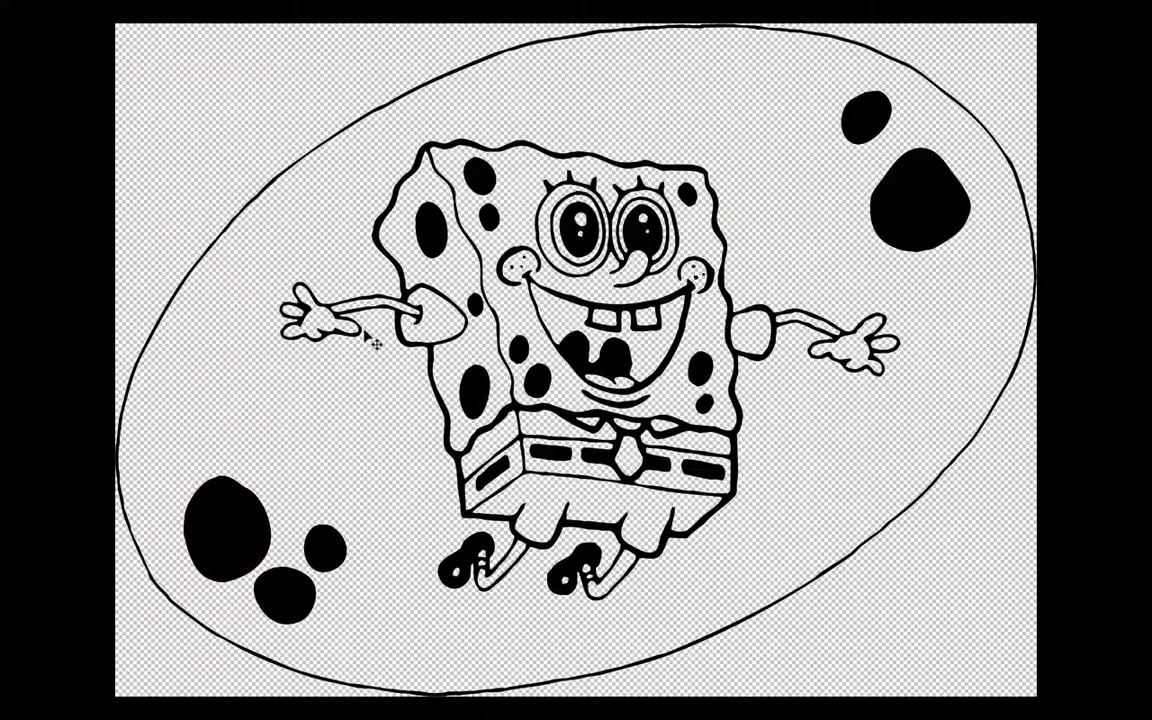